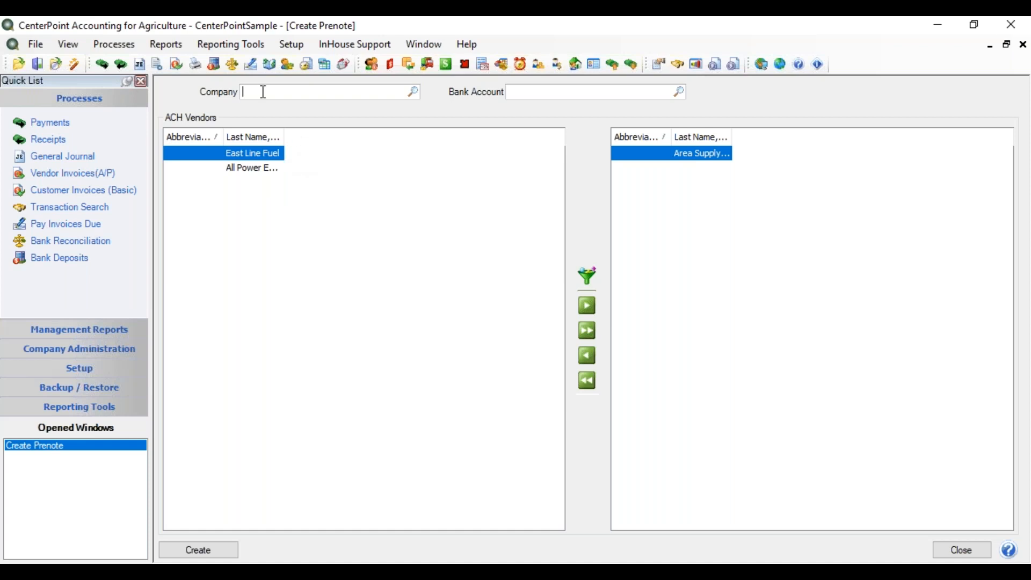
Set the prenote's company to CenterPoint and bank account to First National Bank, and include all available ACH vendors
type("ce")
key("Tab")
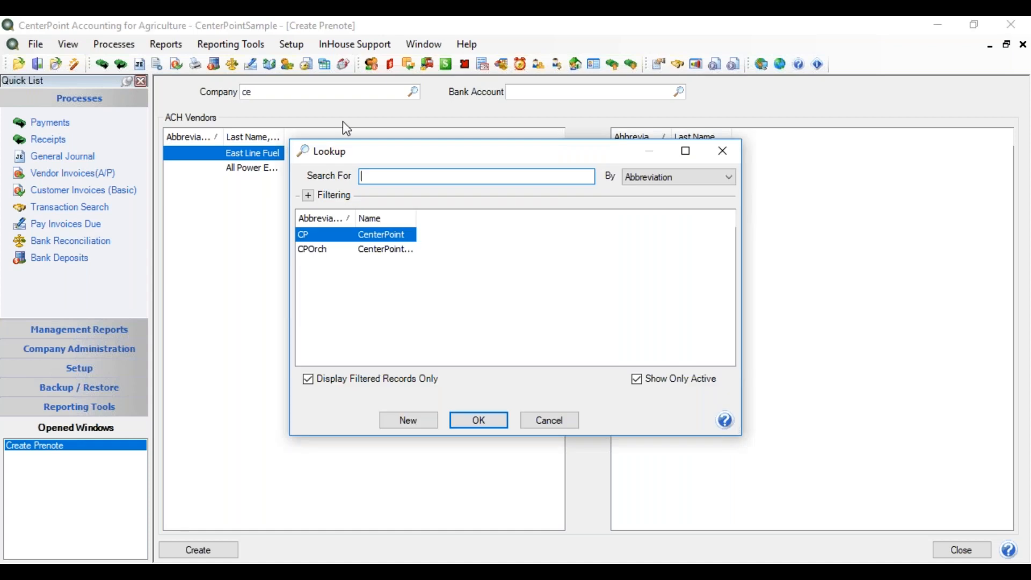
double_click(338, 235)
left_click(518, 93)
type("firs")
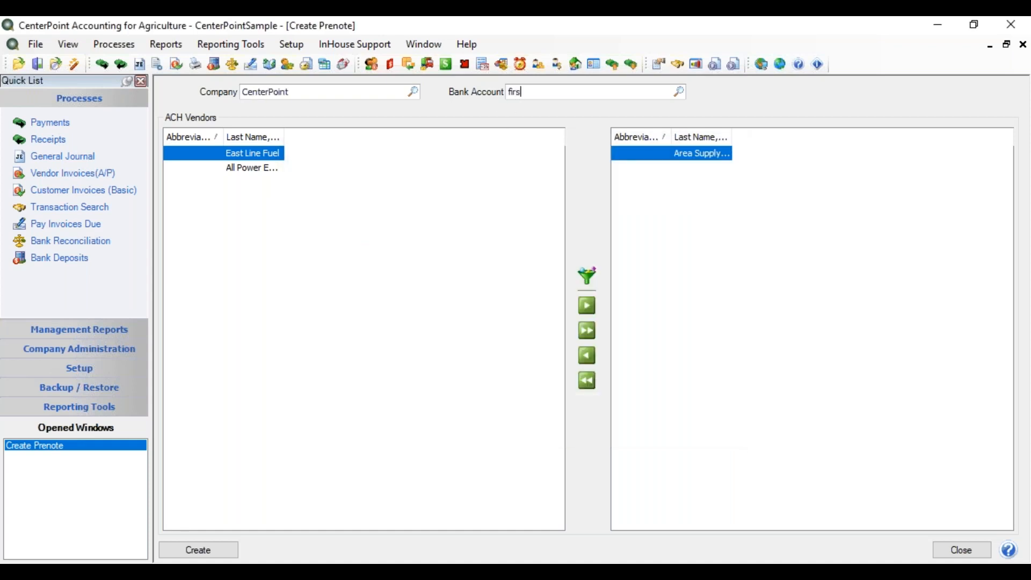
key("Tab")
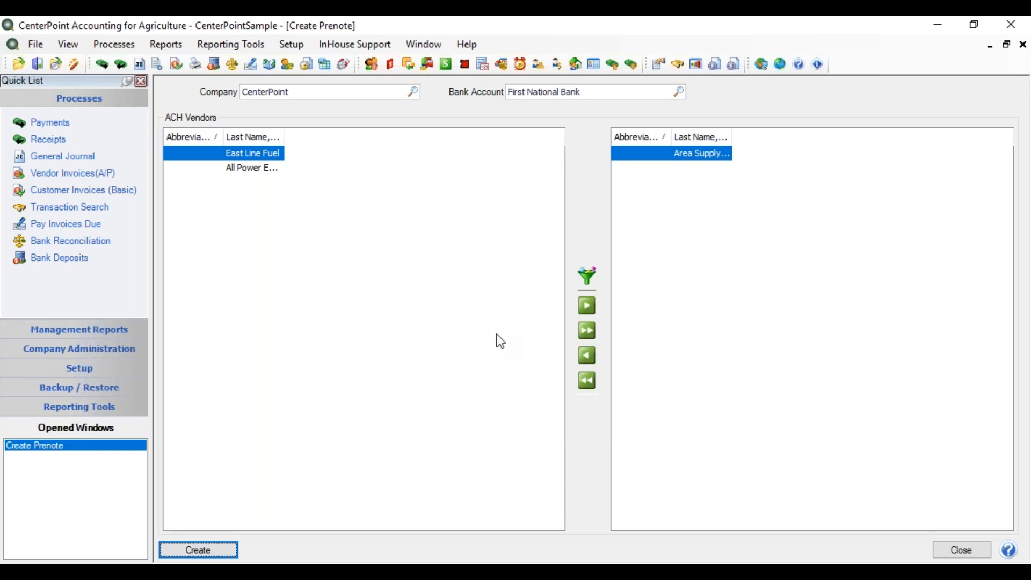
left_click(587, 332)
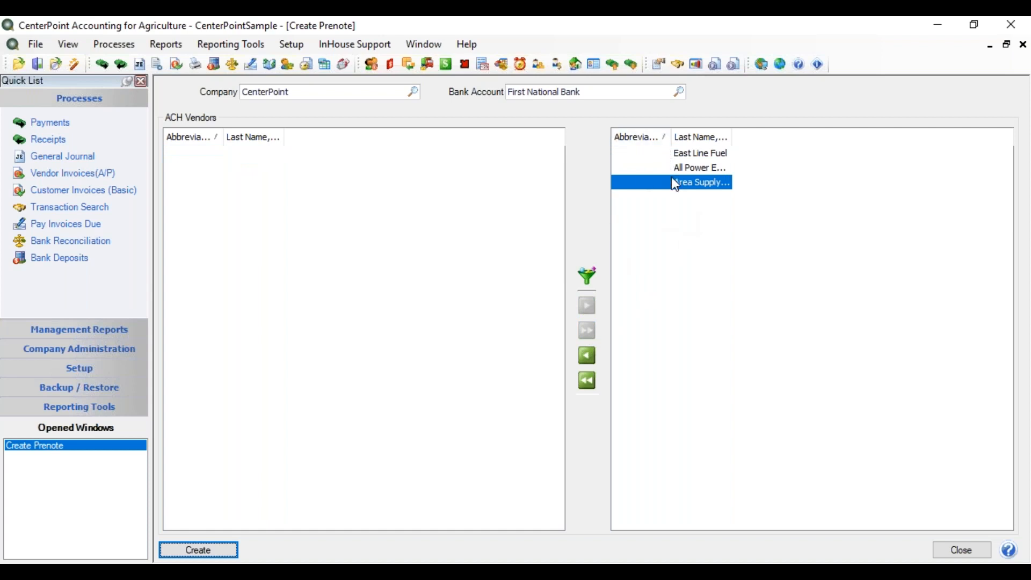
Create the prenote file with transmission date 12/11/2018 and effective entry date 12/12/2018, and close the Create Prenote window
left_click(209, 553)
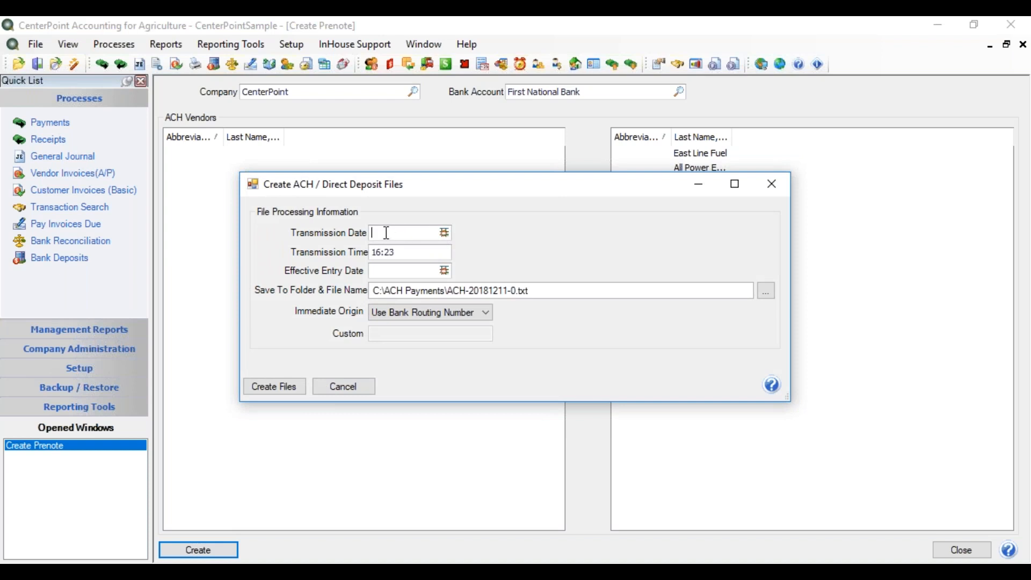
type("12")
key("Tab")
key("Tab")
type("12")
key("Tab")
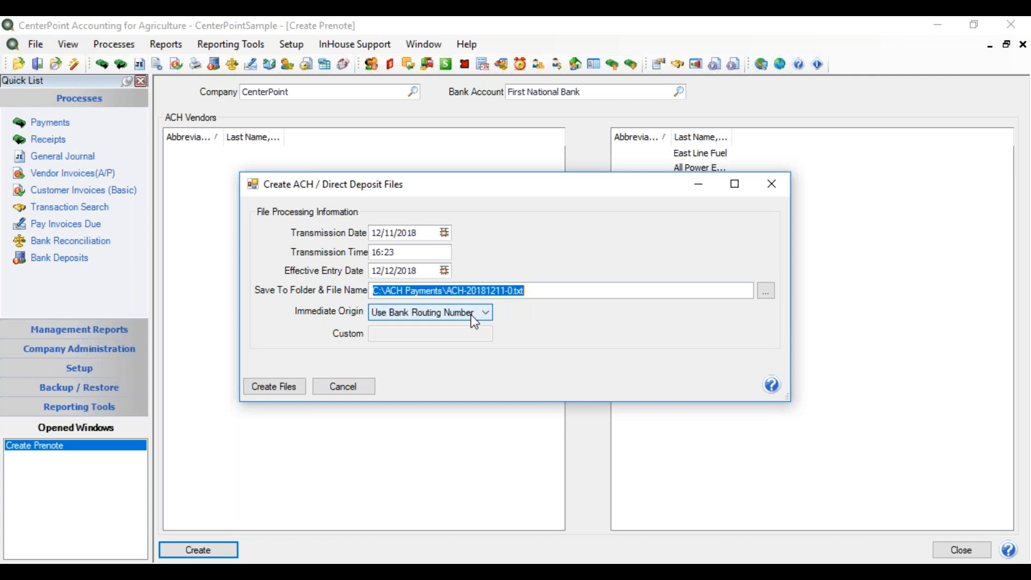
left_click(287, 389)
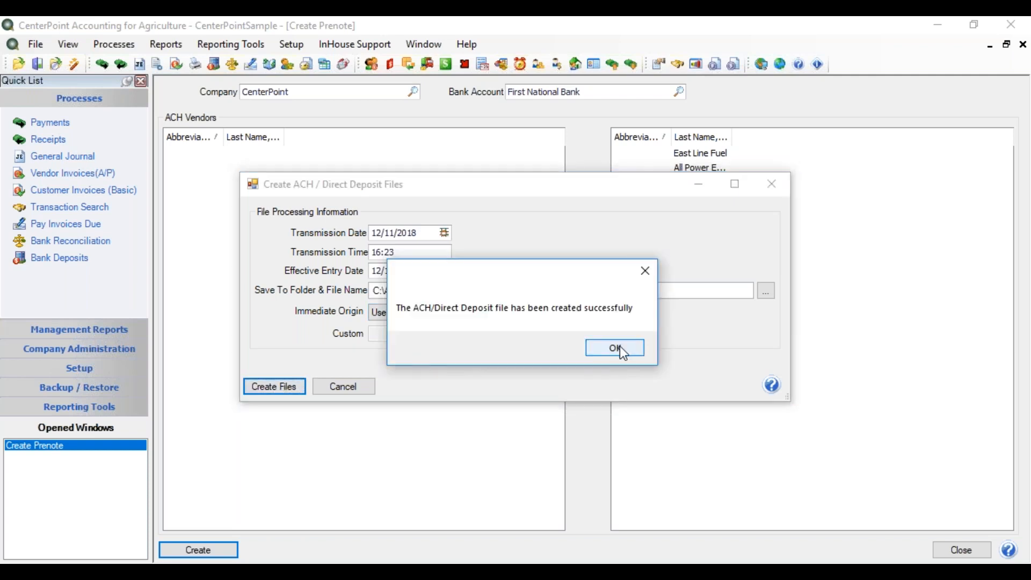
left_click(618, 348)
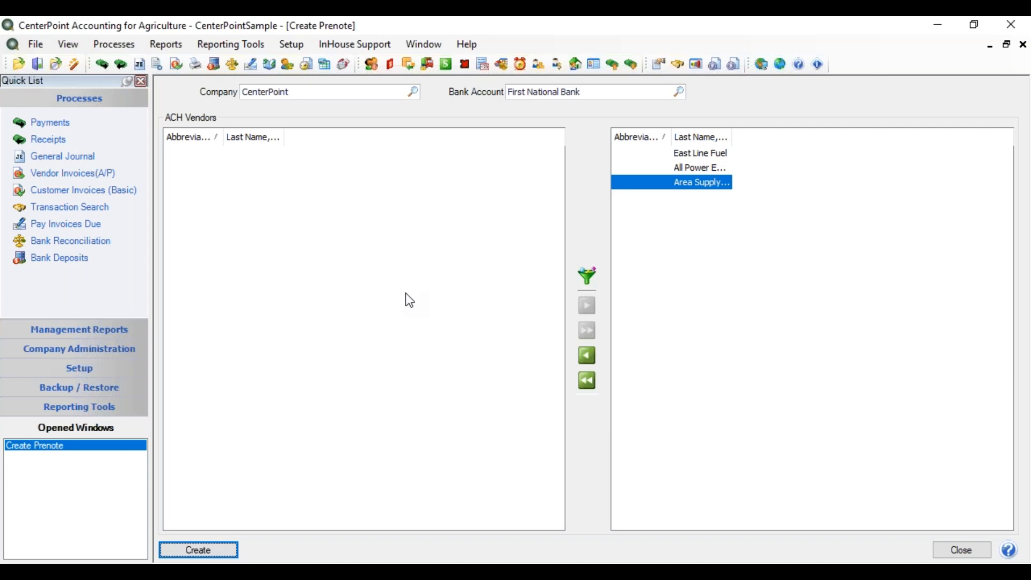
left_click(951, 552)
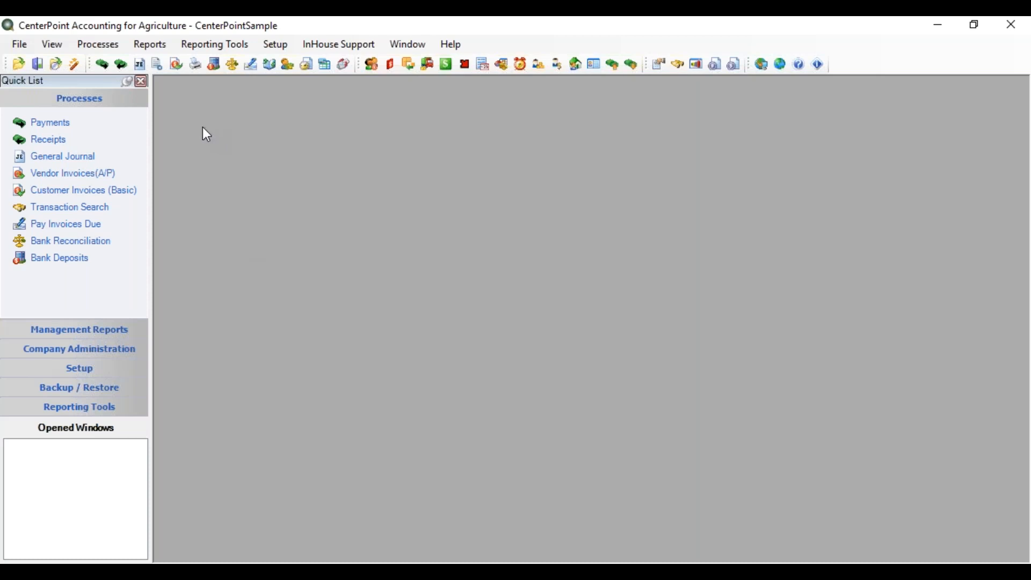
Open Create ACH File, exclude the Area Supply Center payment and include it again
left_click(110, 45)
mouse_move(114, 136)
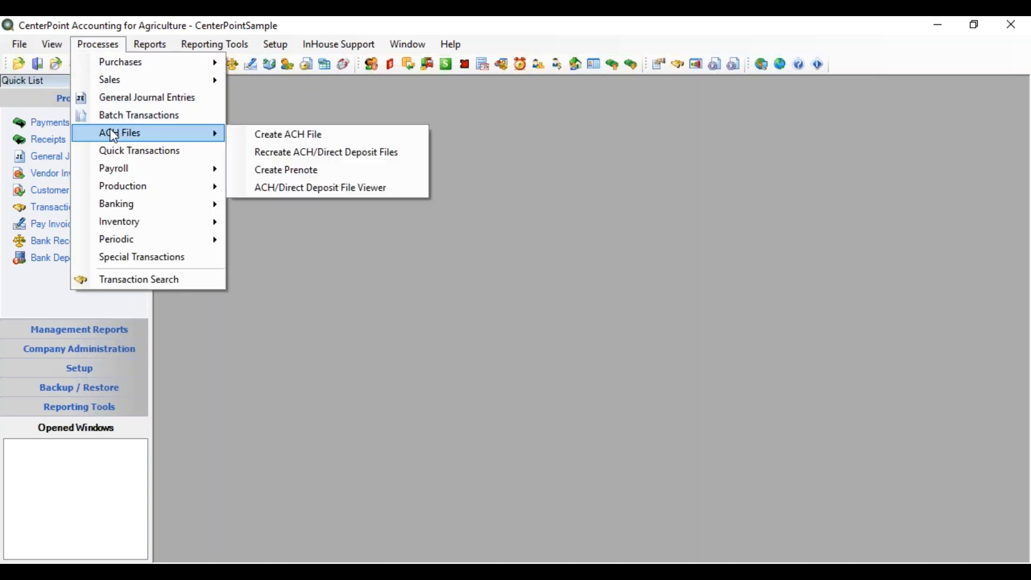
left_click(251, 136)
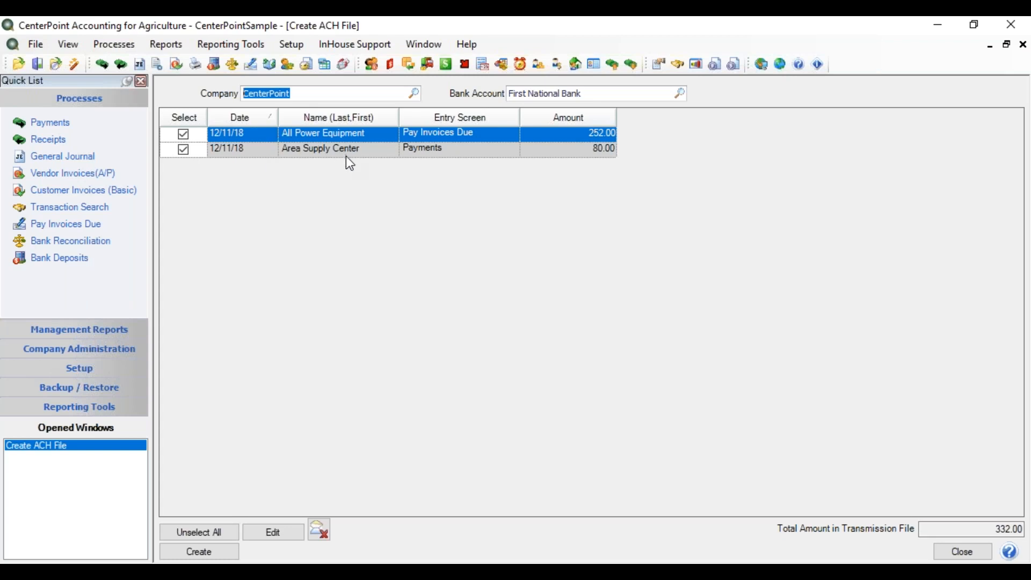
left_click(183, 151)
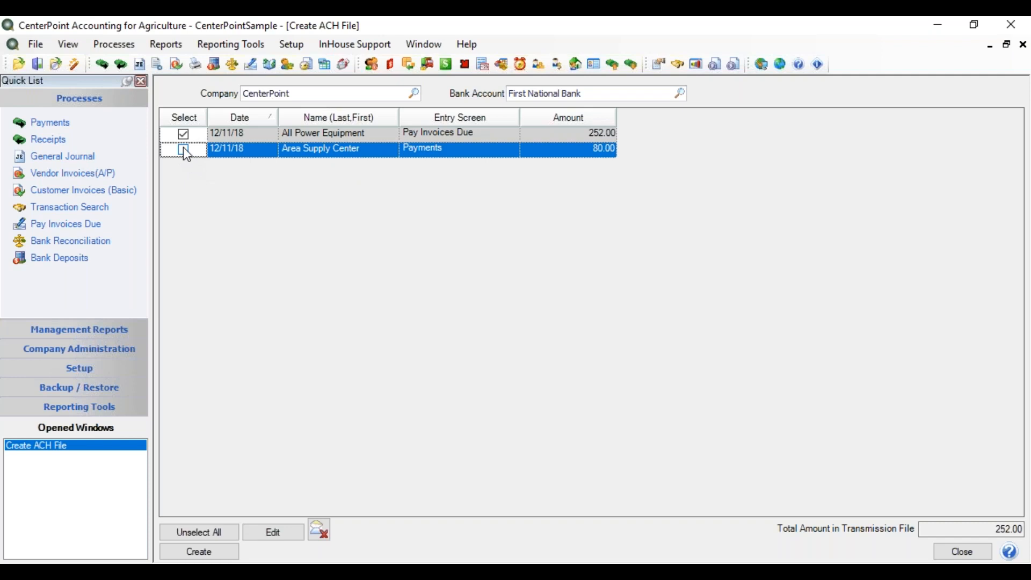
left_click(184, 151)
Create the ACH file for the selected payments with transmission date 12/11/2018 and effective entry date 12/13/2018
left_click(211, 553)
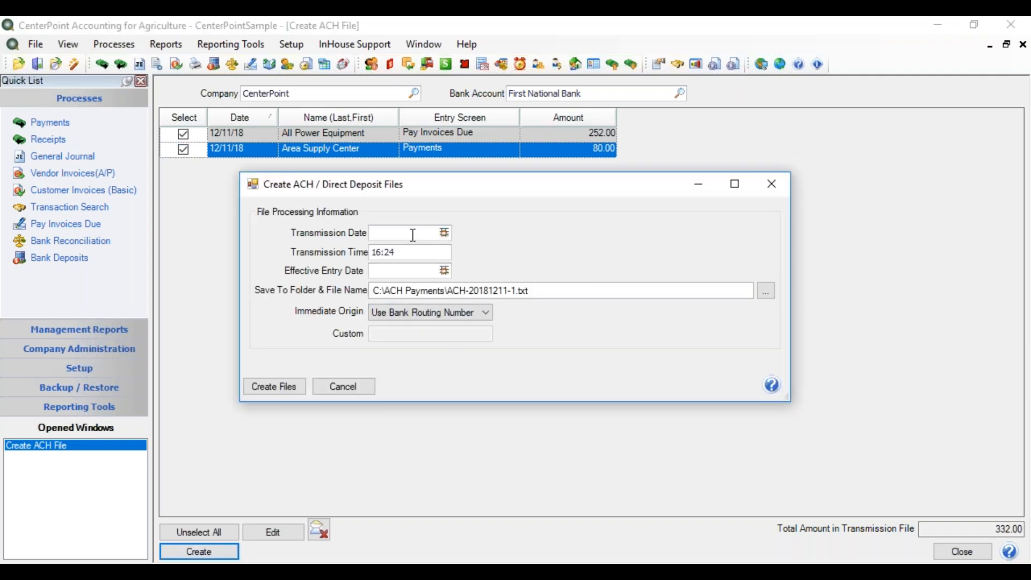
type("12")
key("Tab")
key("Tab")
type("12/13")
key("Tab")
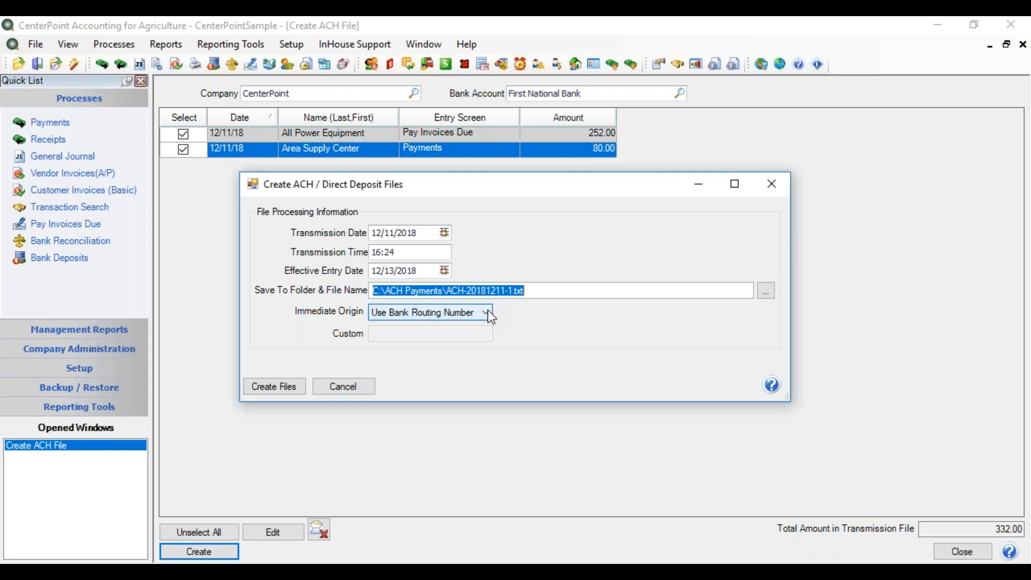
left_click(282, 388)
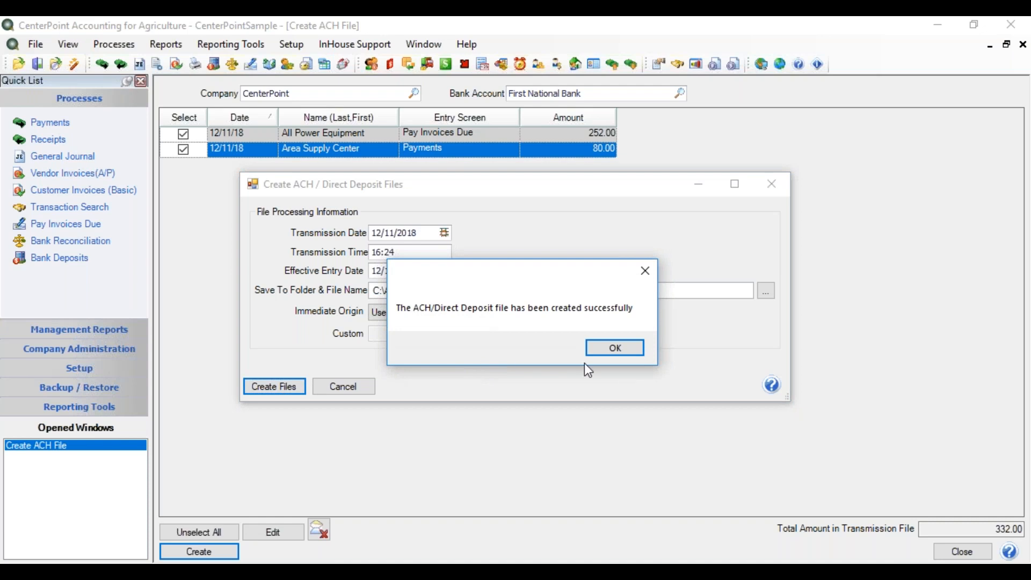
left_click(618, 355)
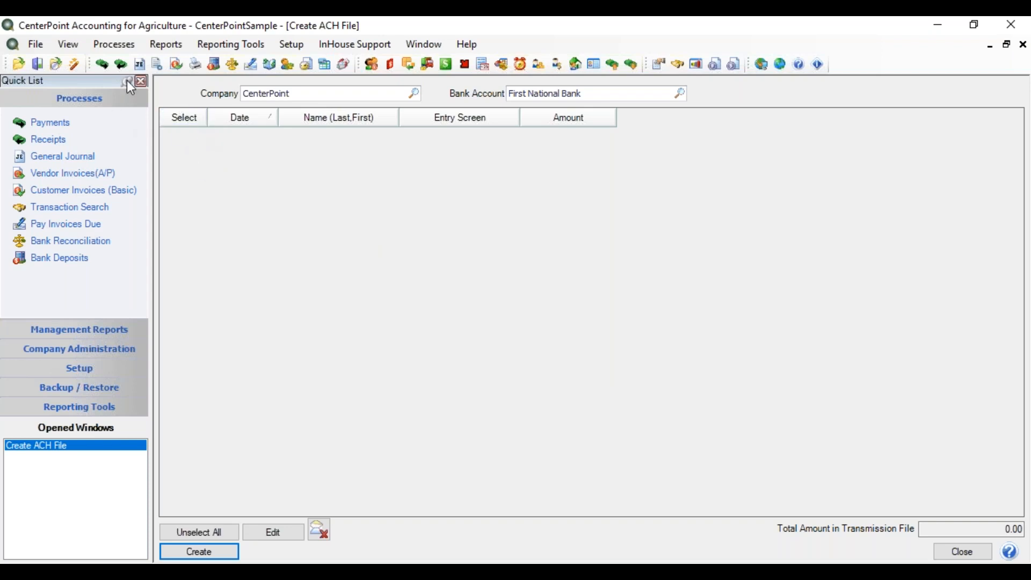
Open ACH-20181211-1.txt from the C: drive's ACH Payments folder in the ACH/Direct Deposit File Viewer
left_click(99, 46)
mouse_move(164, 138)
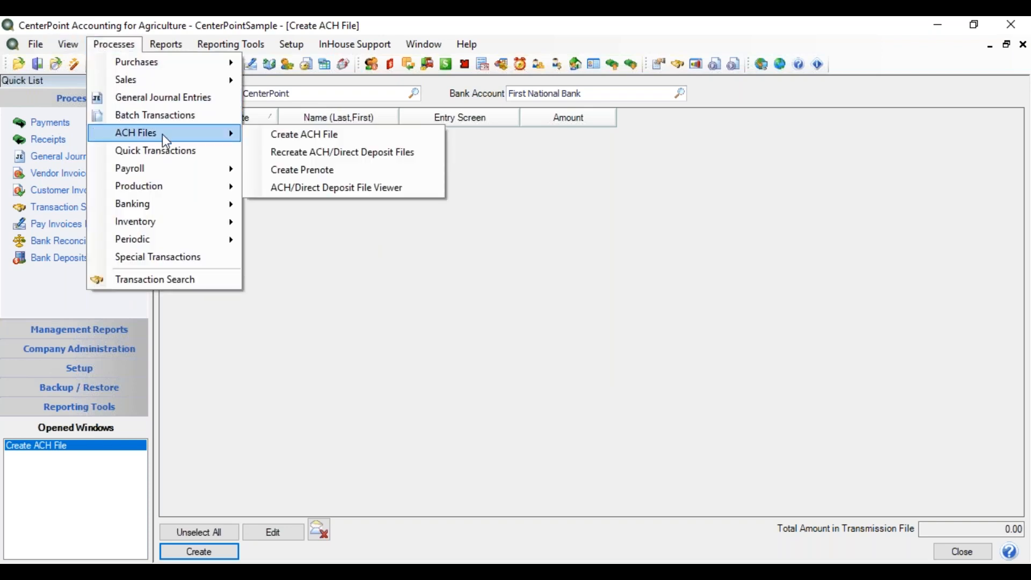
left_click(281, 188)
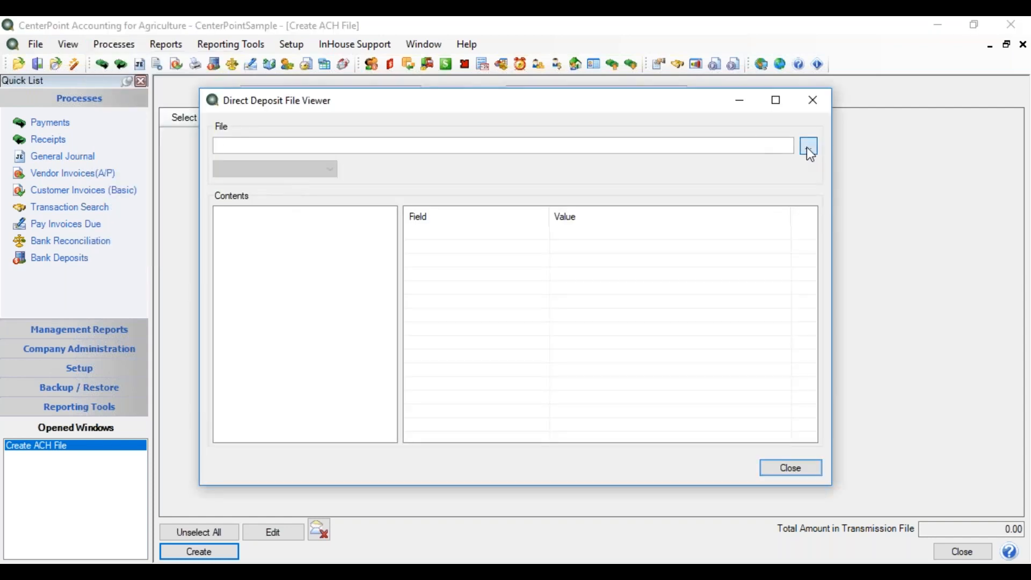
left_click(809, 147)
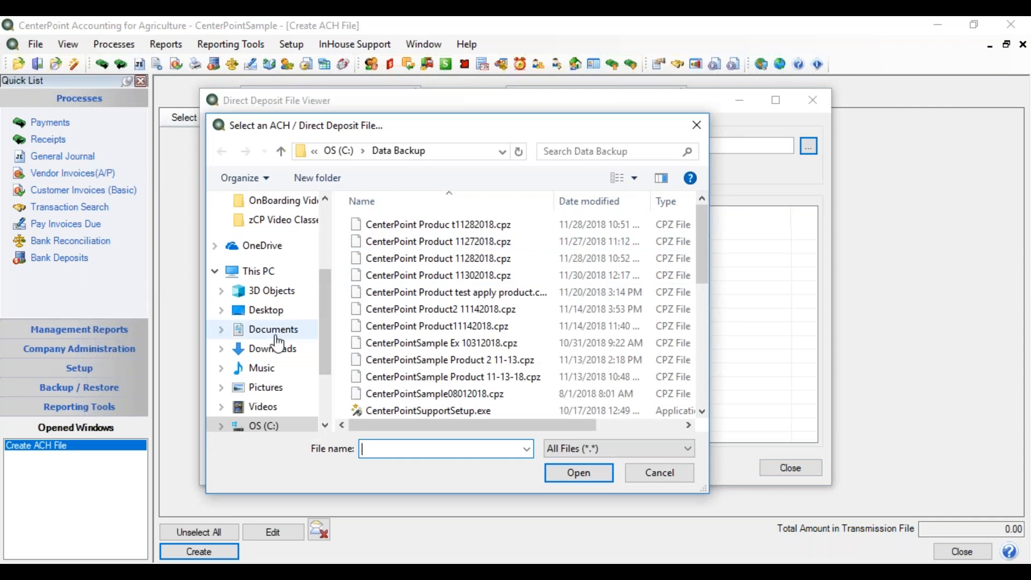
left_click(254, 429)
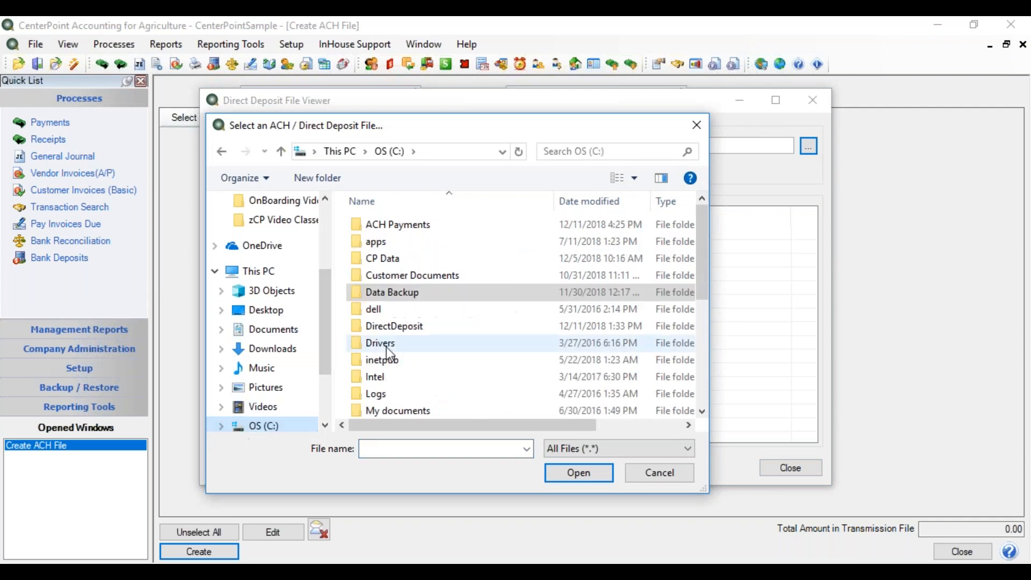
double_click(402, 224)
left_click(417, 243)
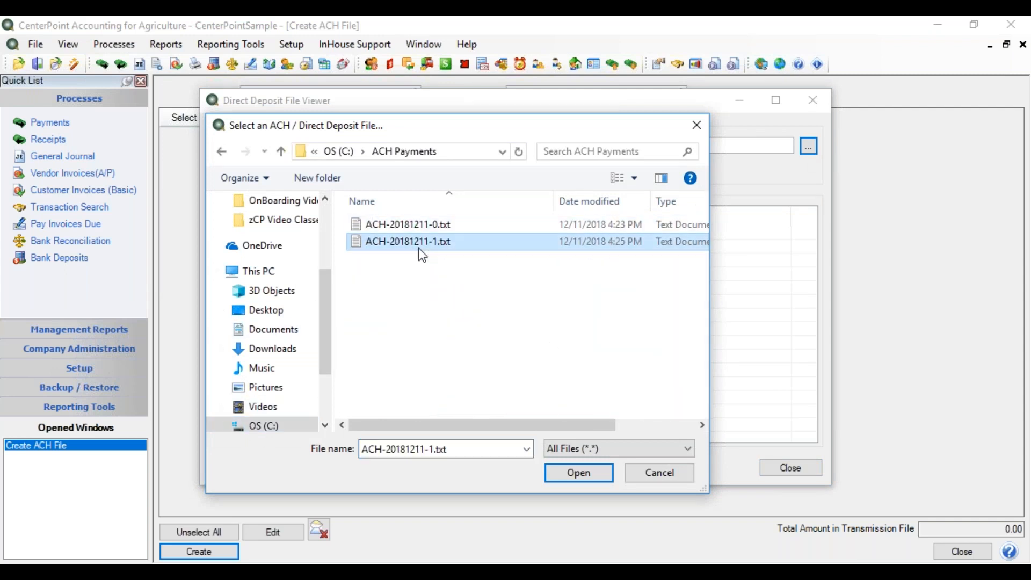
left_click(579, 474)
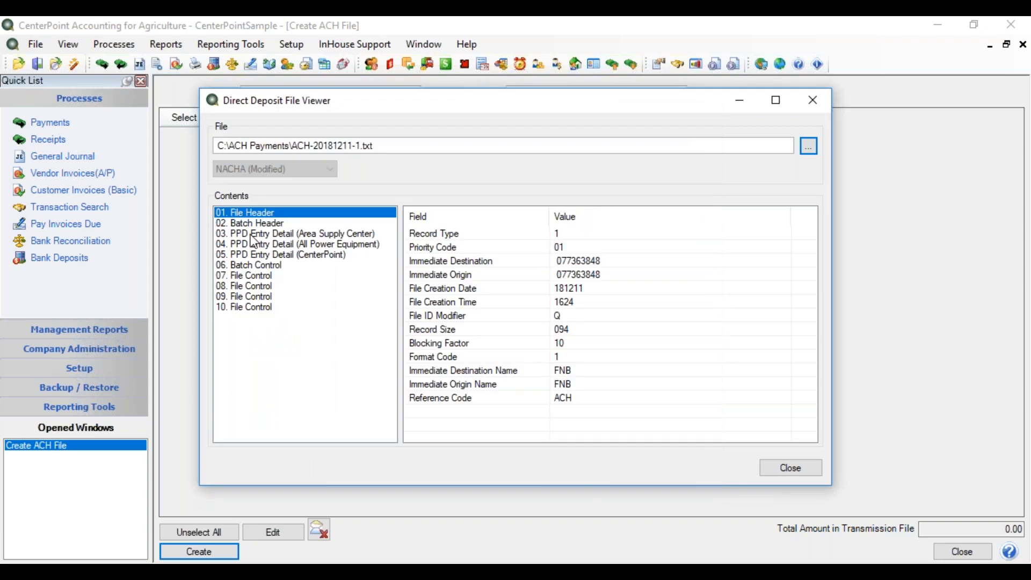
Examine the file's entry detail, batch control and file control records, and close the viewer and the Create ACH File window
left_click(259, 235)
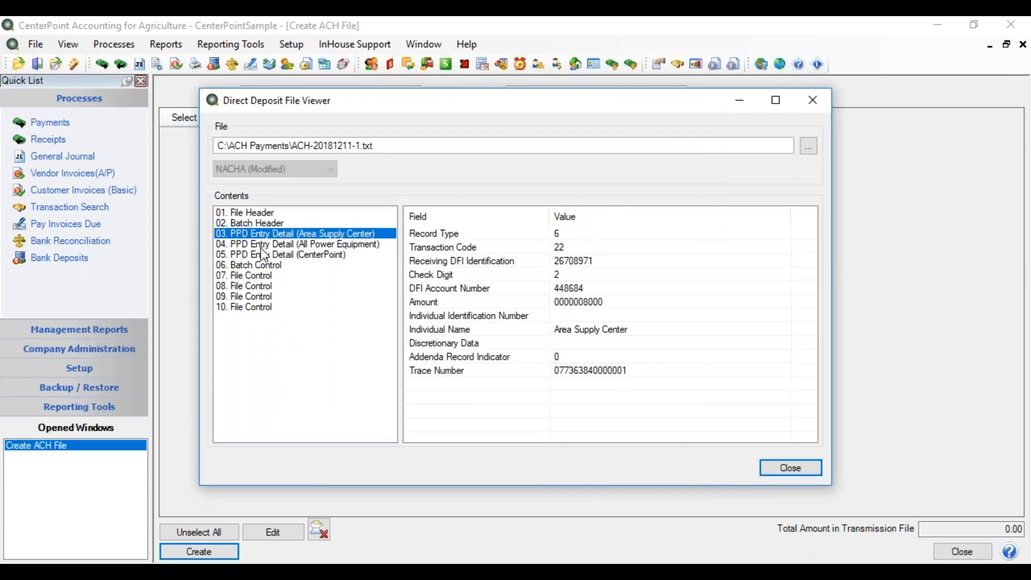
left_click(269, 246)
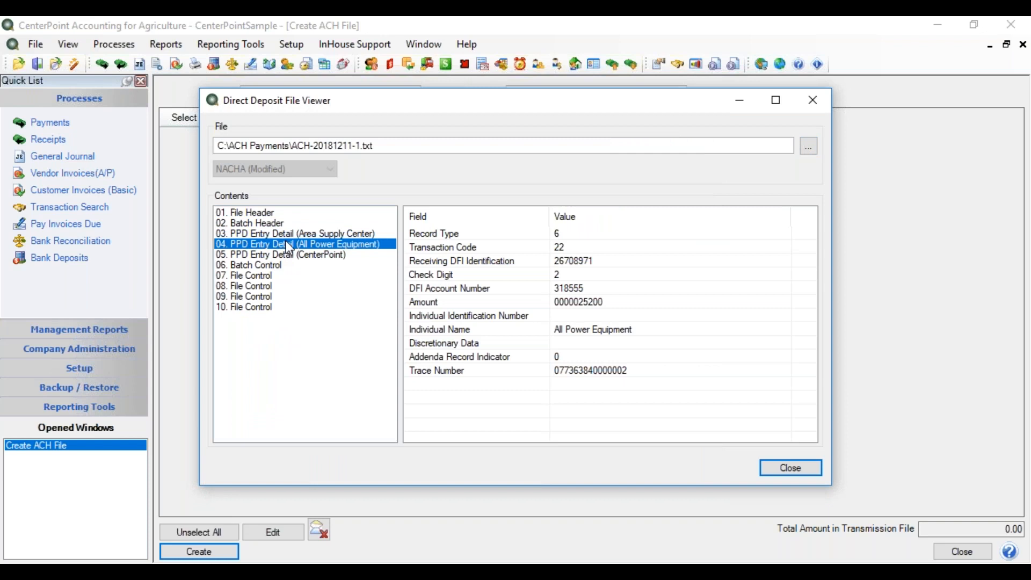
left_click(291, 234)
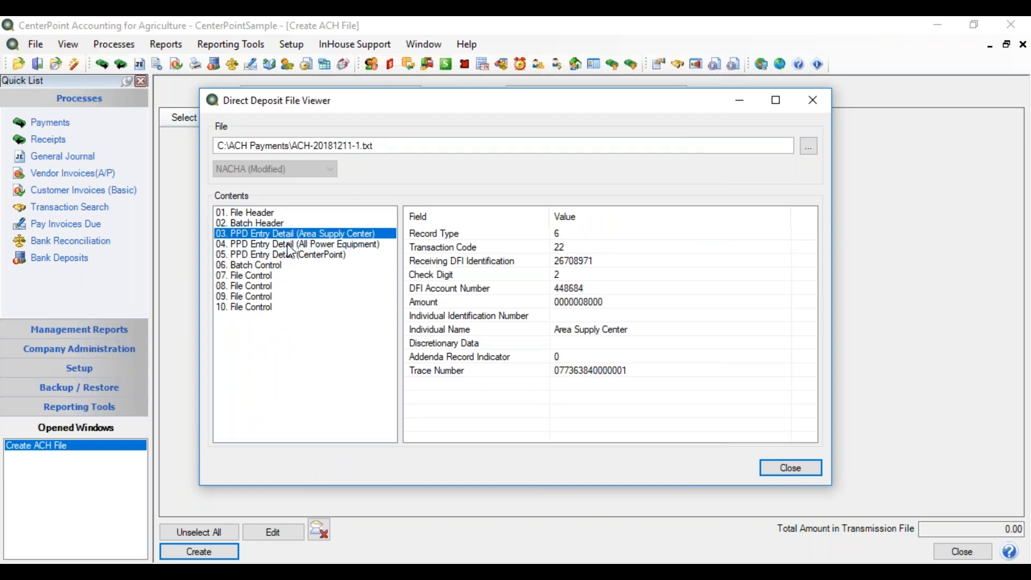
left_click(291, 246)
left_click(288, 256)
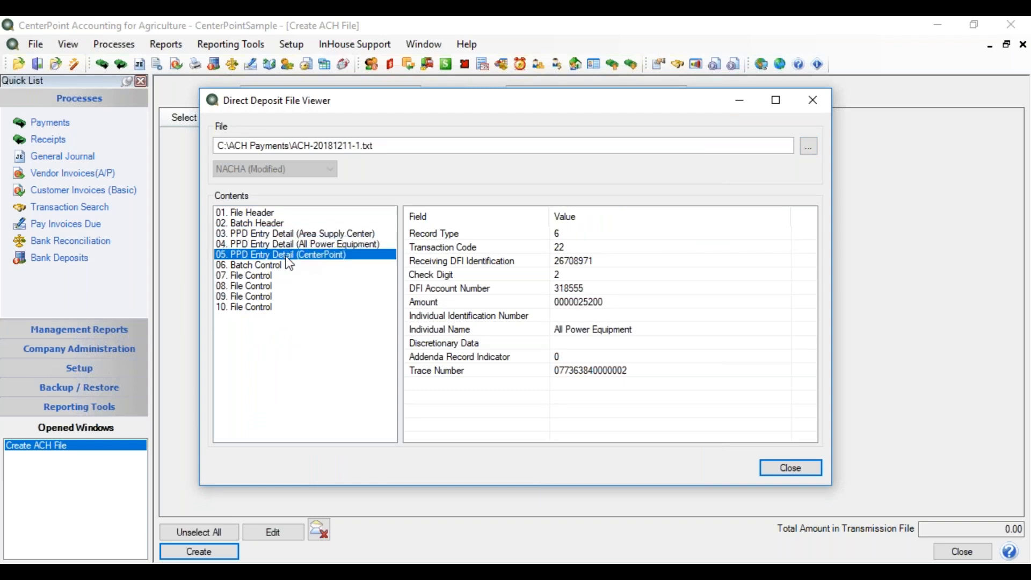
left_click(275, 266)
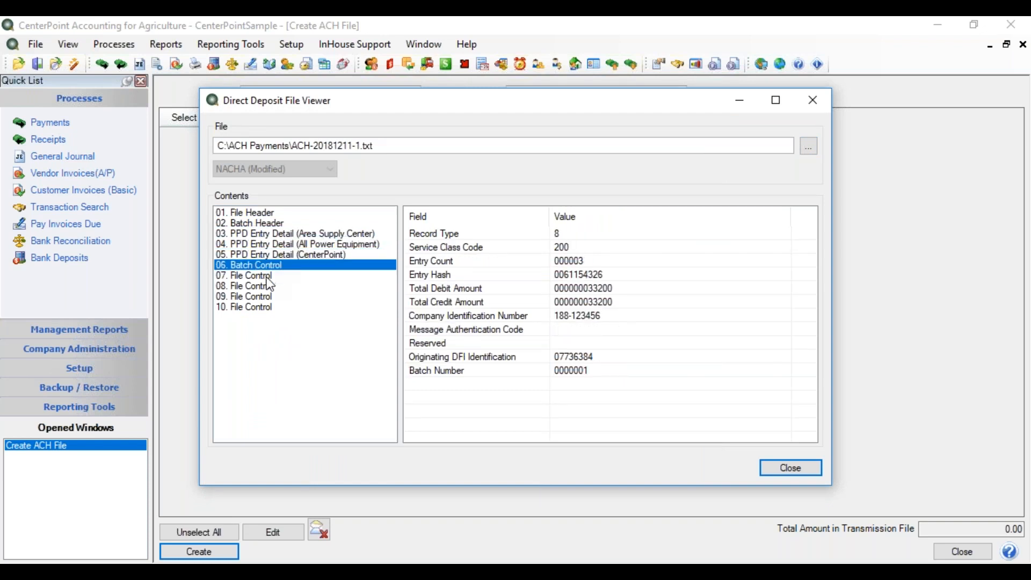
left_click(269, 277)
left_click(263, 286)
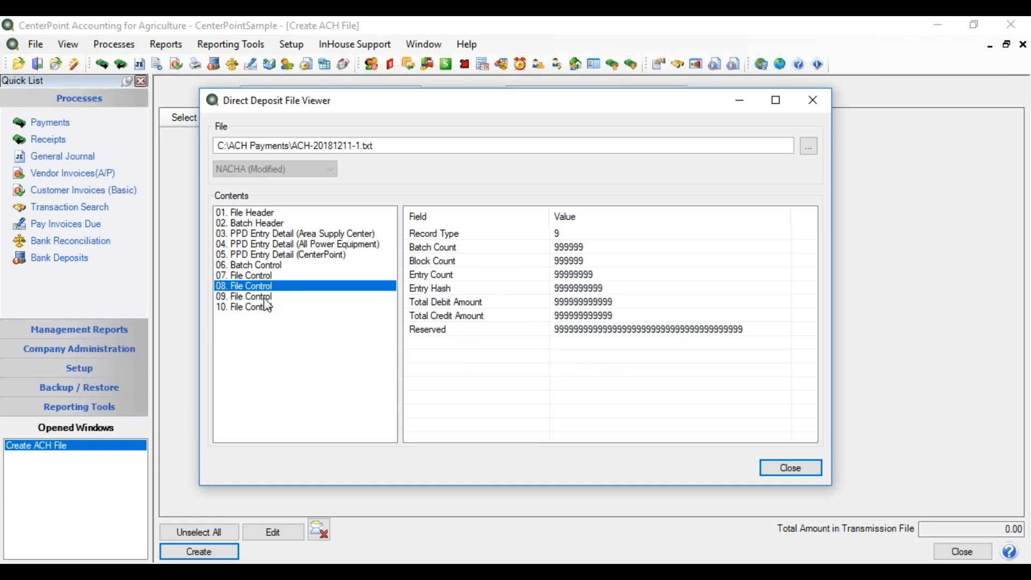
left_click(774, 469)
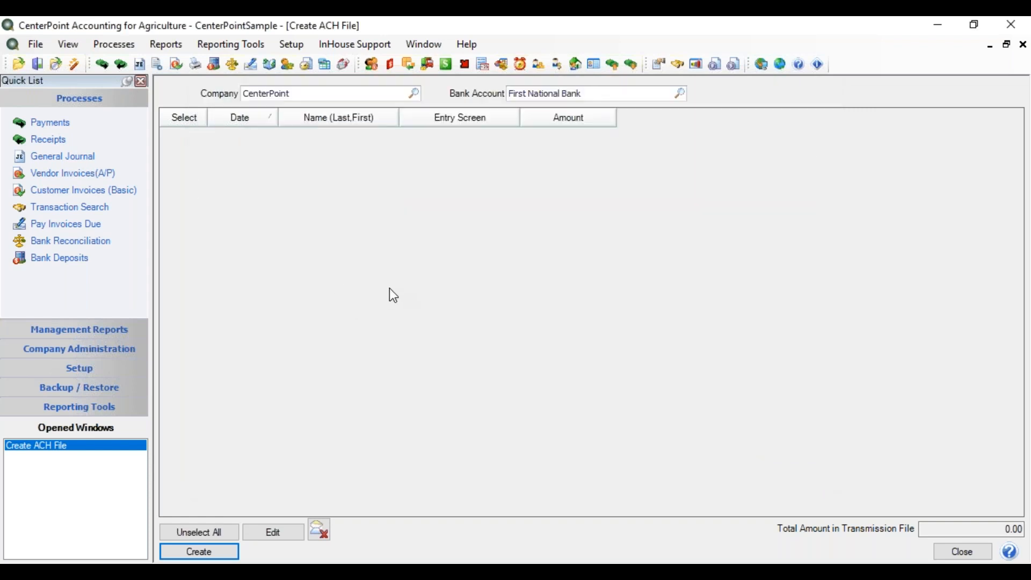
left_click(962, 553)
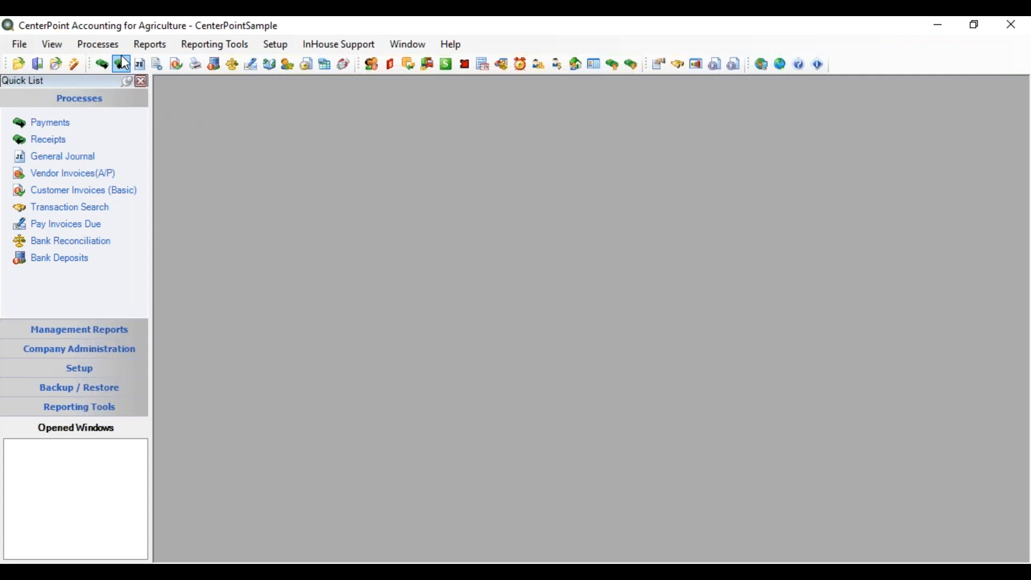
Open Recreate ACH/Direct Deposit Files and try to recreate the file for the second listed transmission
left_click(94, 48)
mouse_move(115, 134)
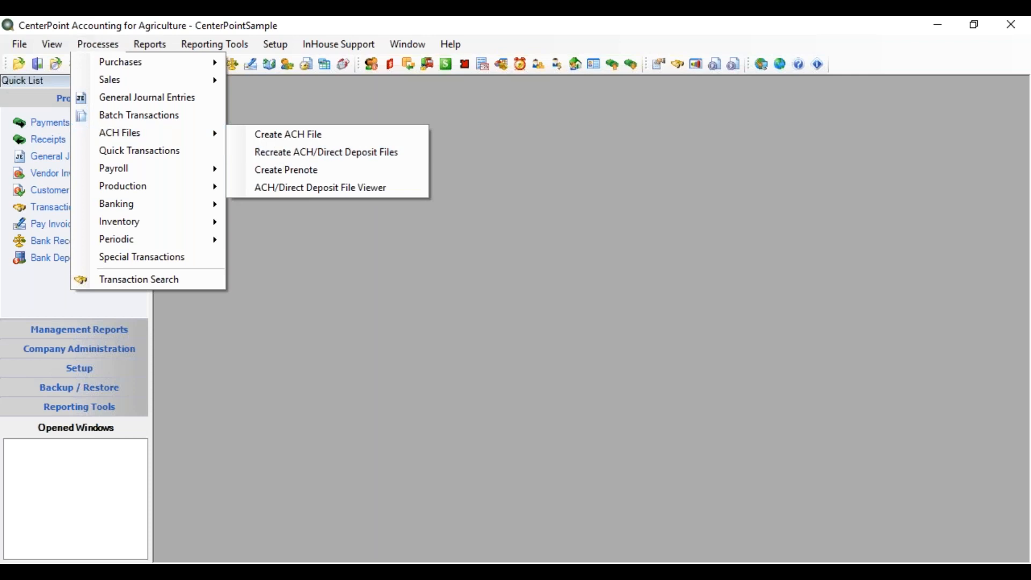
left_click(278, 157)
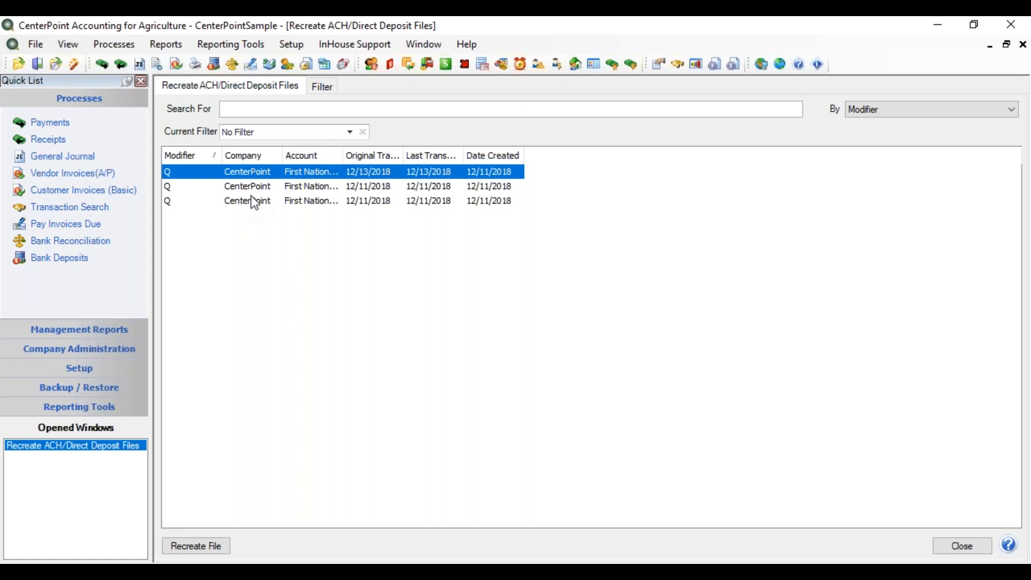
left_click(252, 185)
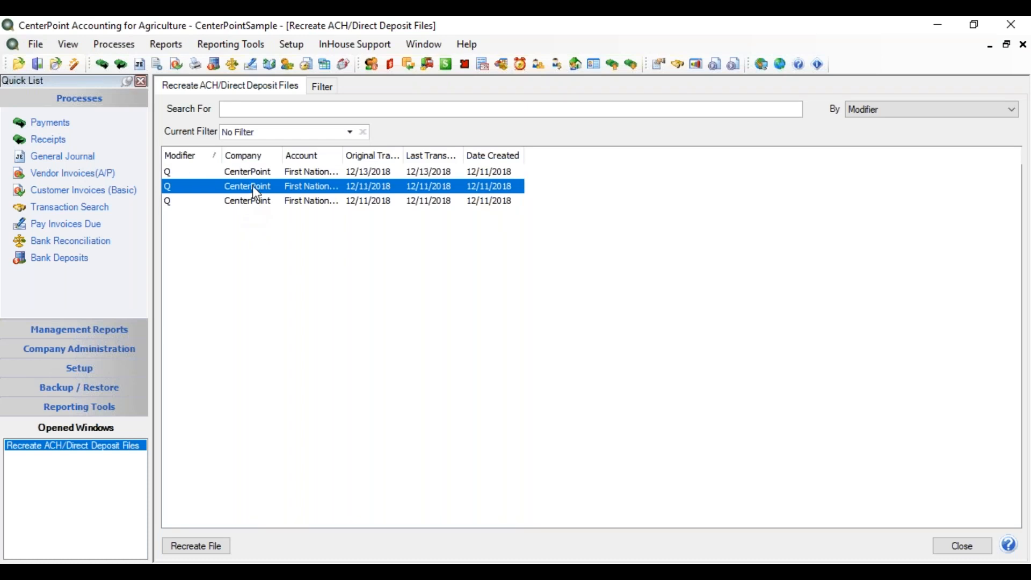
left_click(208, 537)
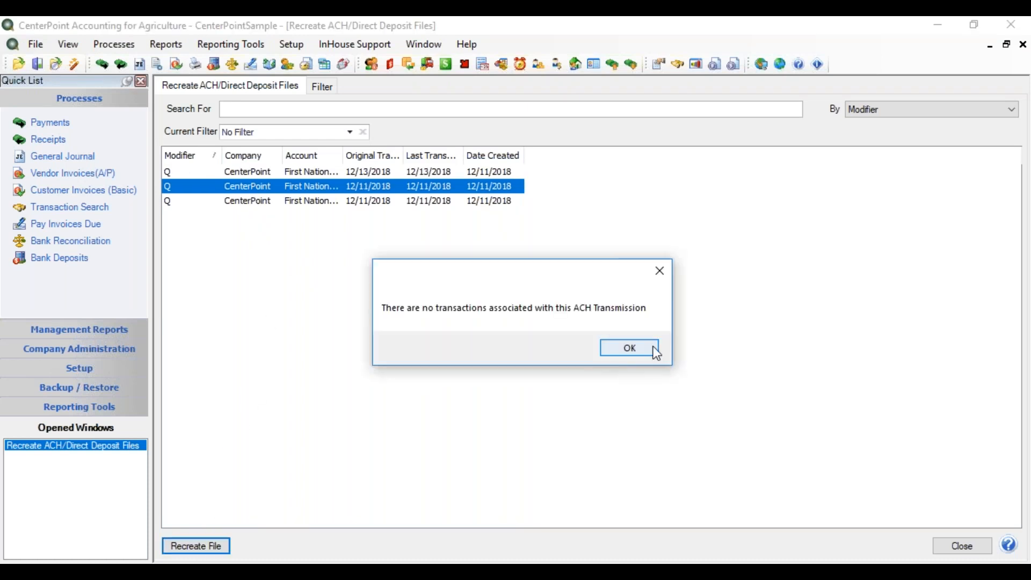
left_click(612, 347)
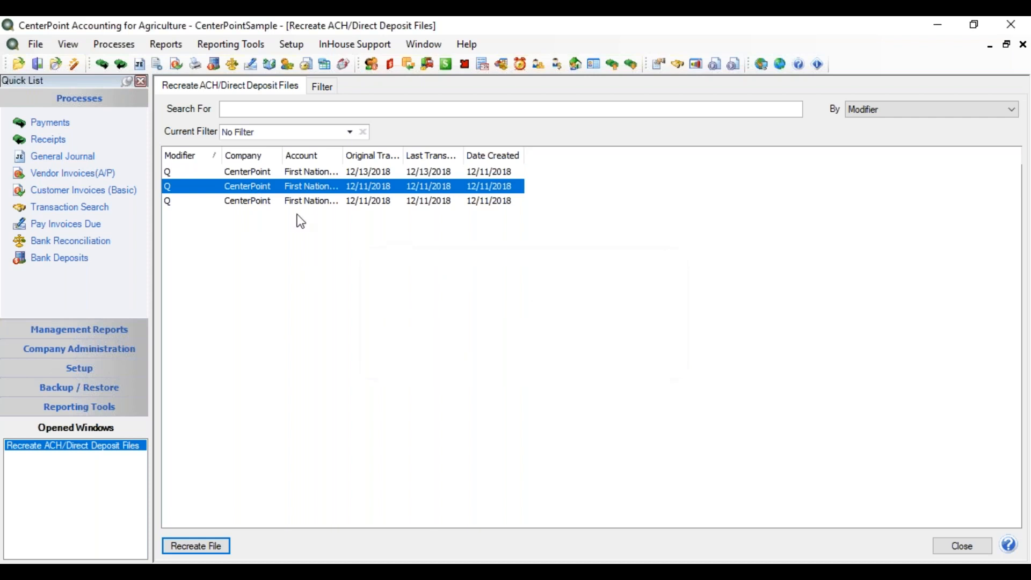
Start recreating the ACH file for the third listed transmission
left_click(311, 202)
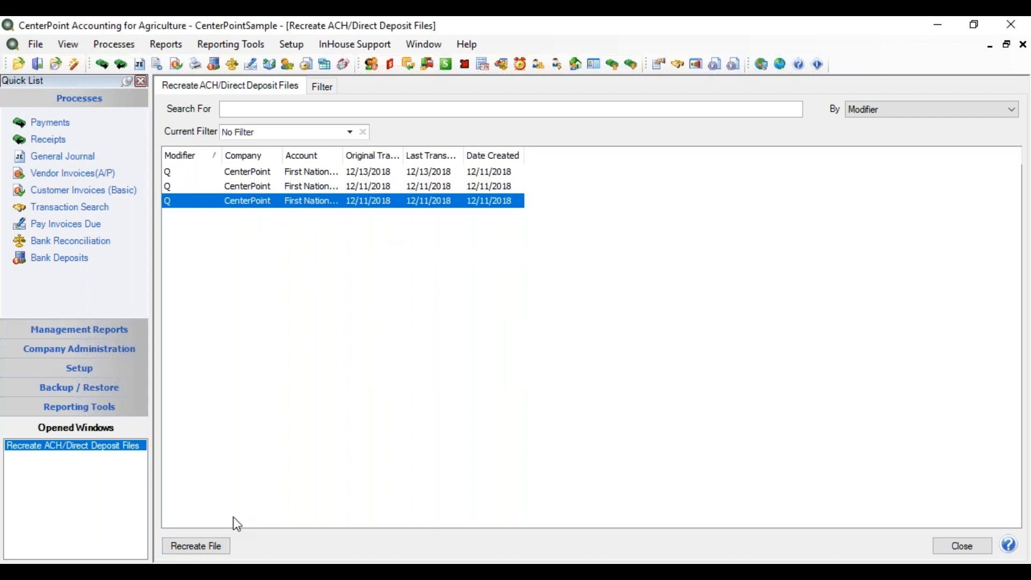
left_click(209, 548)
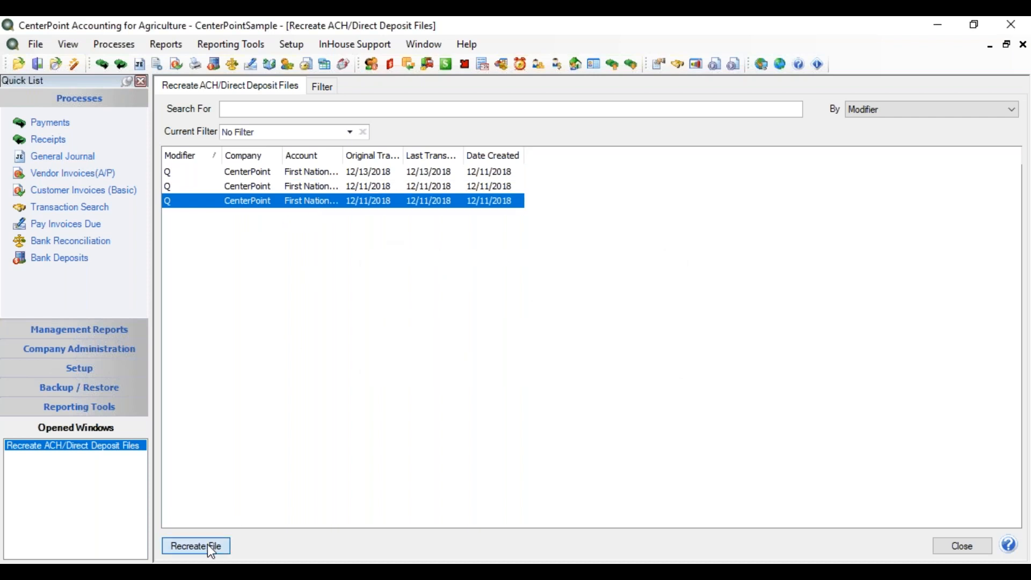